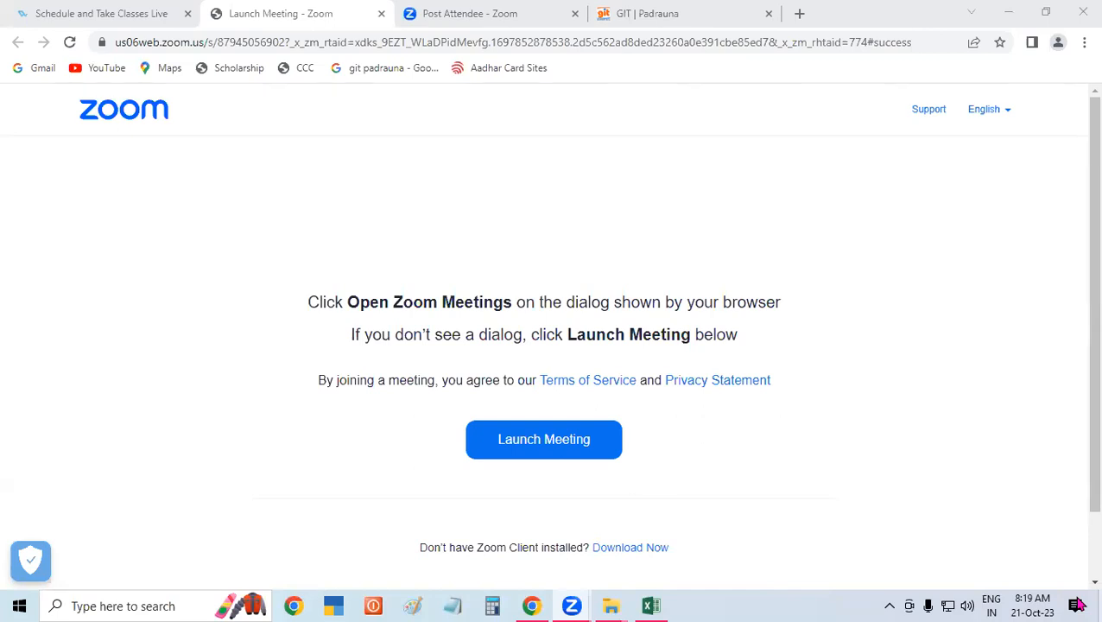
Switch to the SR(rank formula) workbook in Excel.
click(650, 606)
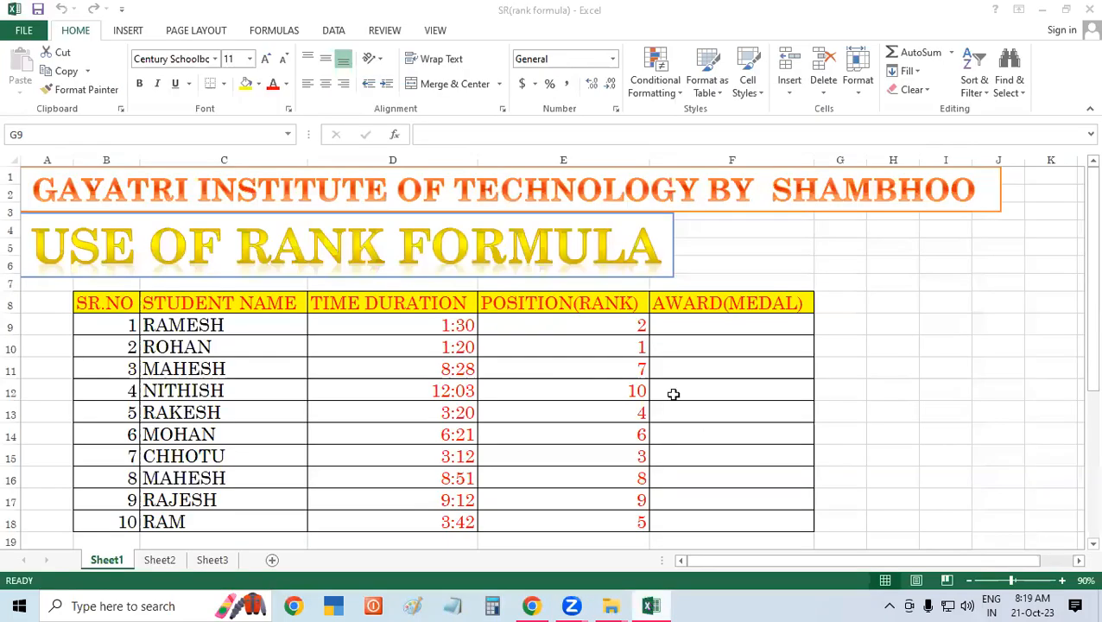
click(868, 263)
click(764, 422)
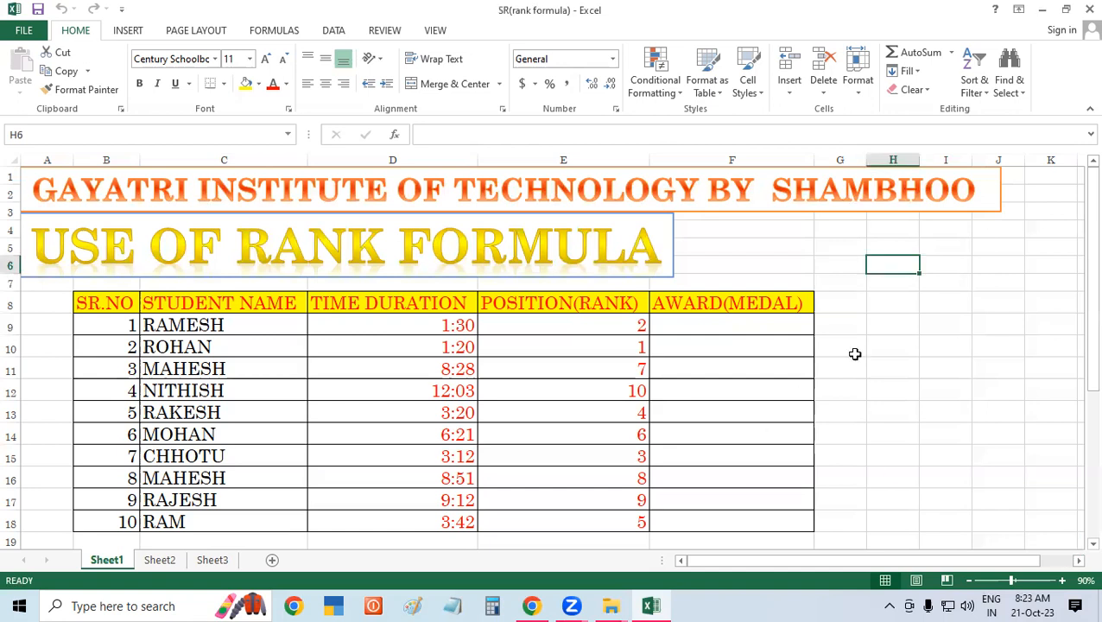
Clear the existing ranks from the POSITION(RANK) column of the time duration table on Sheet1.
scroll(1080, 542, down, 6)
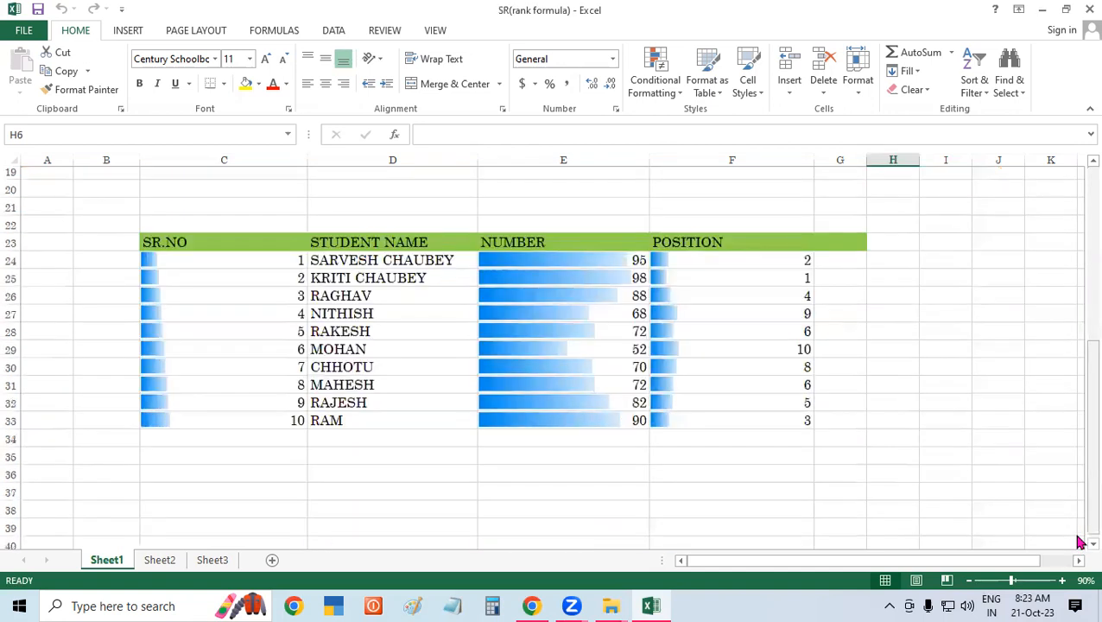
scroll(1085, 164, up, 2)
scroll(1080, 173, up, 3)
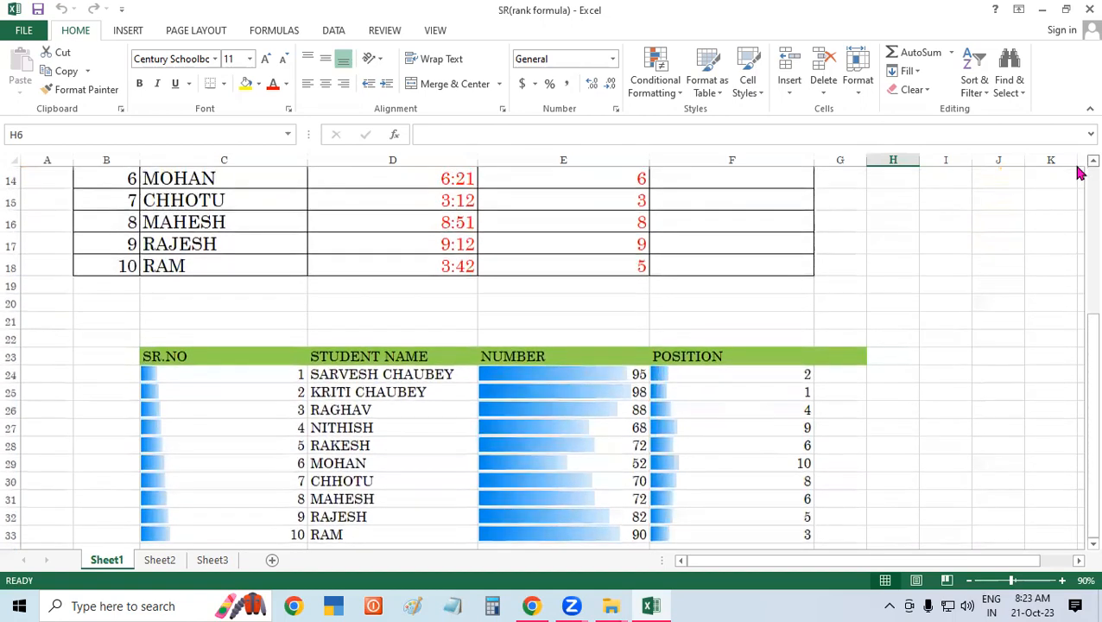
drag(633, 437, 604, 224)
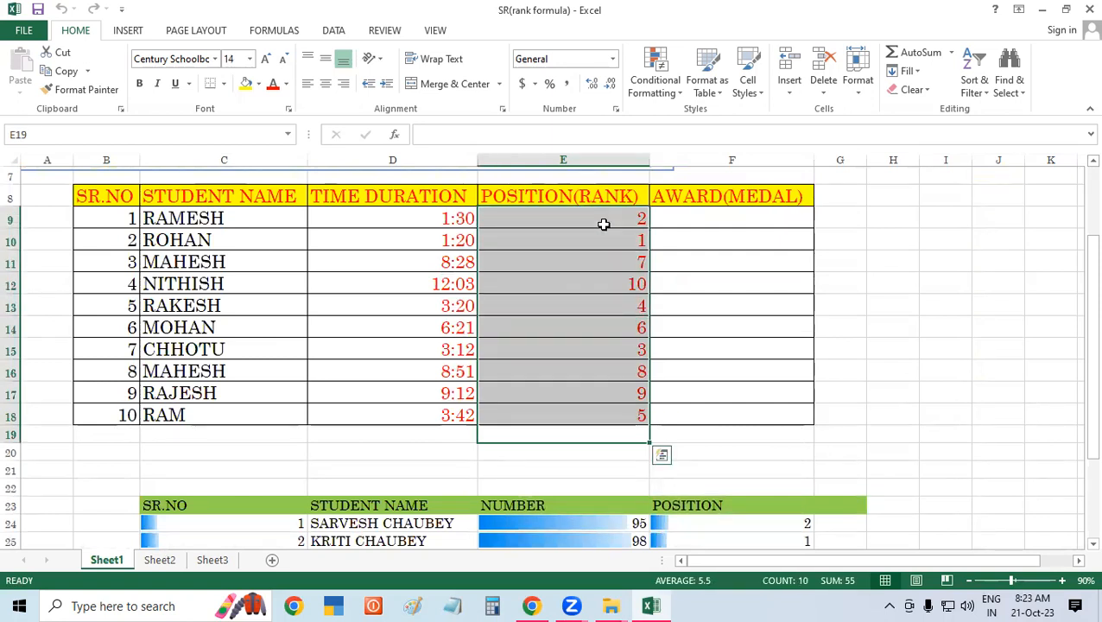
key(Delete)
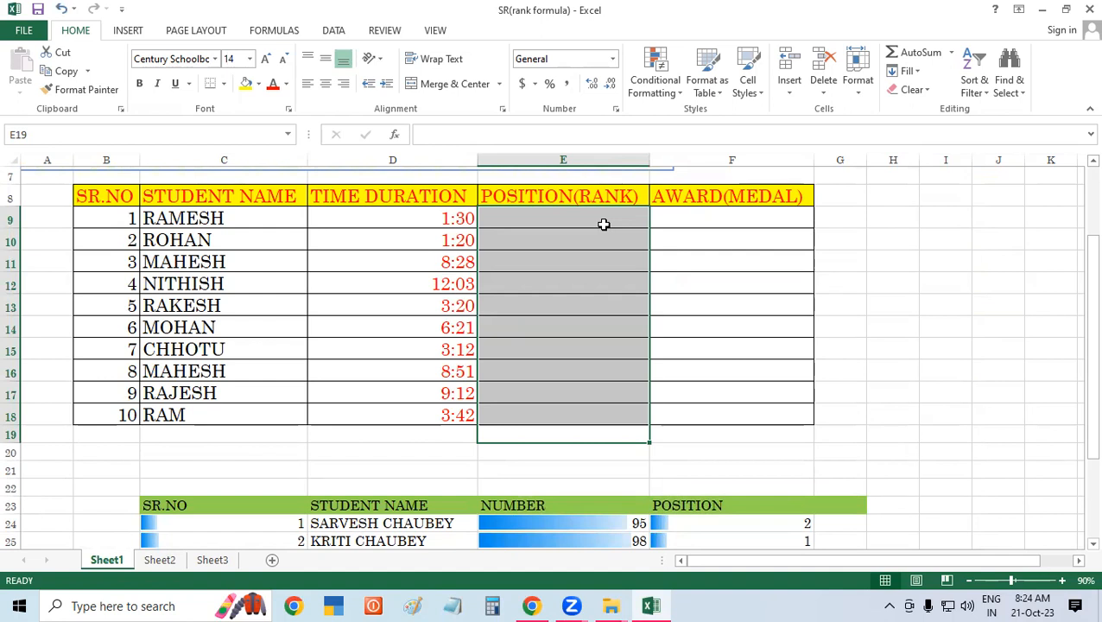
Enter =rank(D9,$D$9:$D$18,1) in E9 to rank the first student's time in ascending order.
click(604, 226)
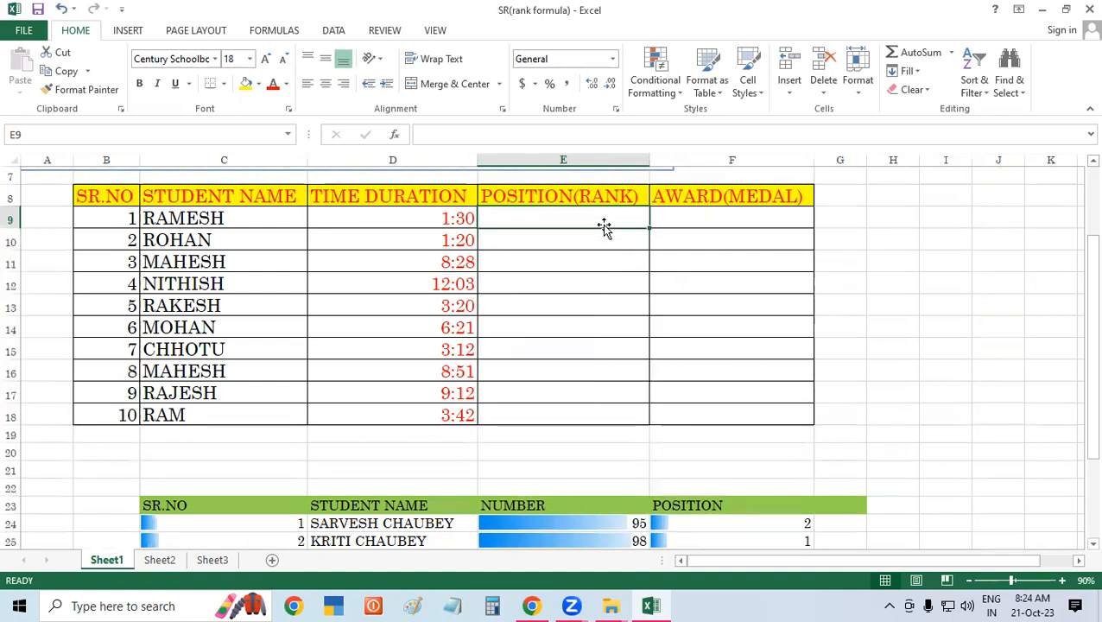
text(=)
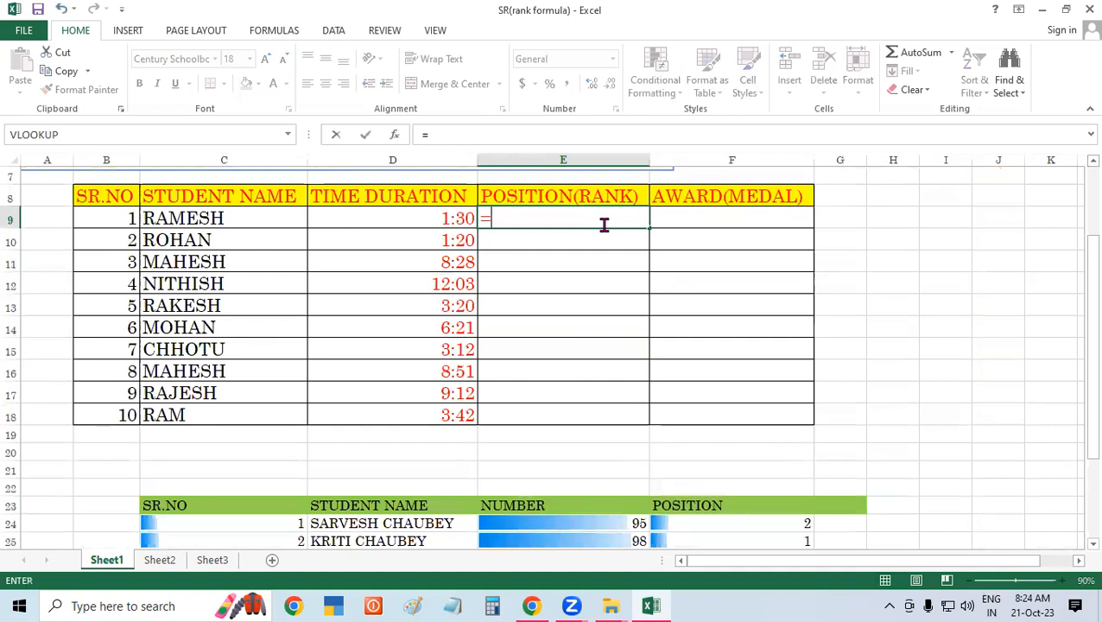
text(rank)
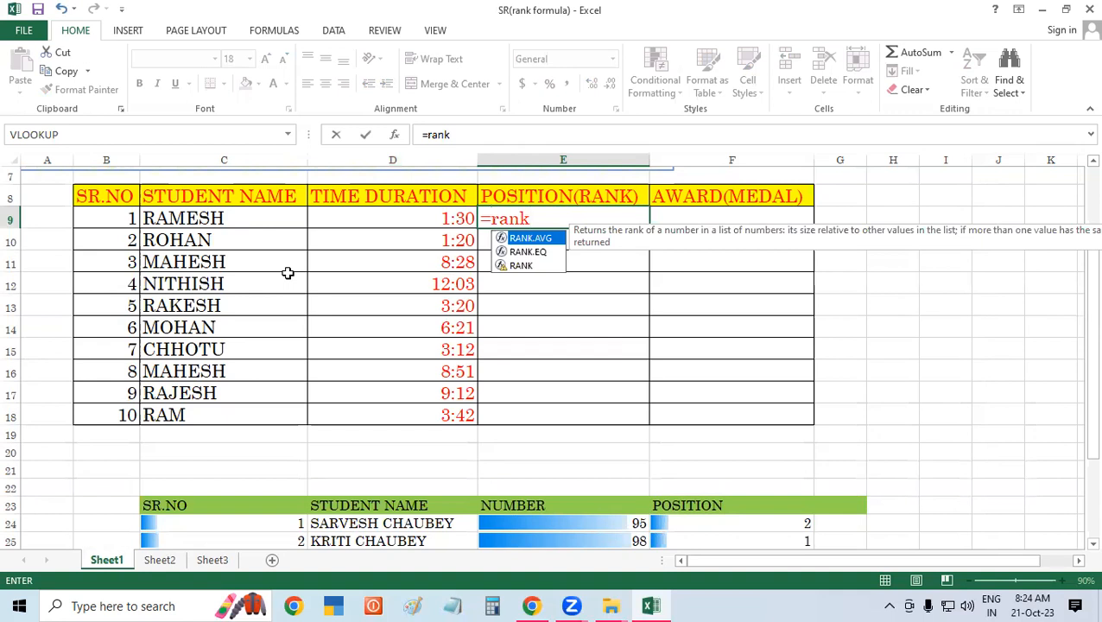
text(()
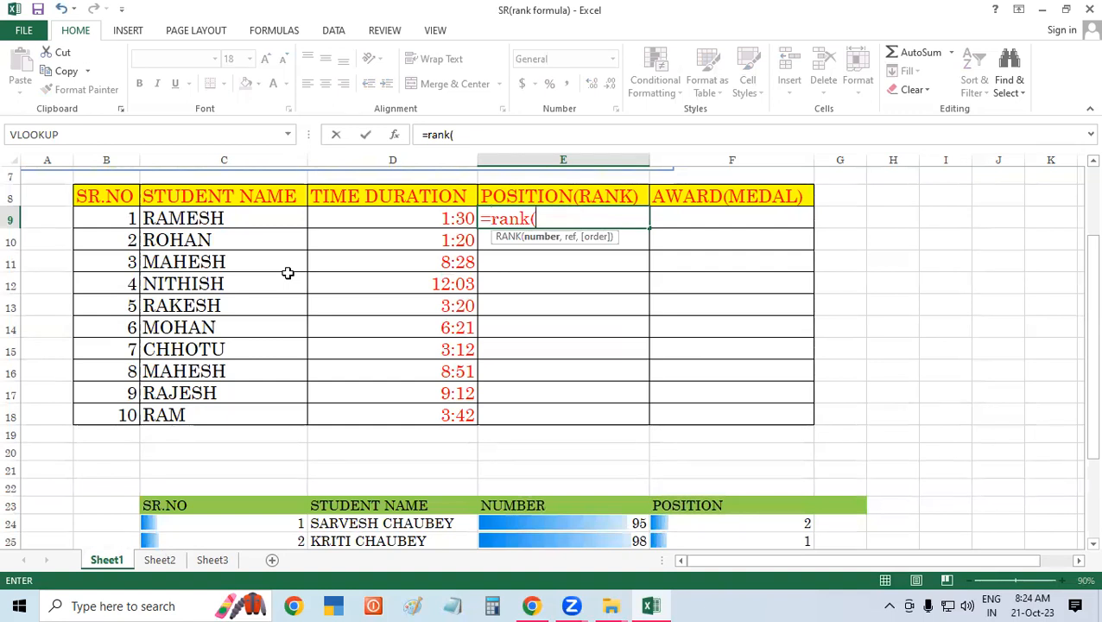
click(377, 215)
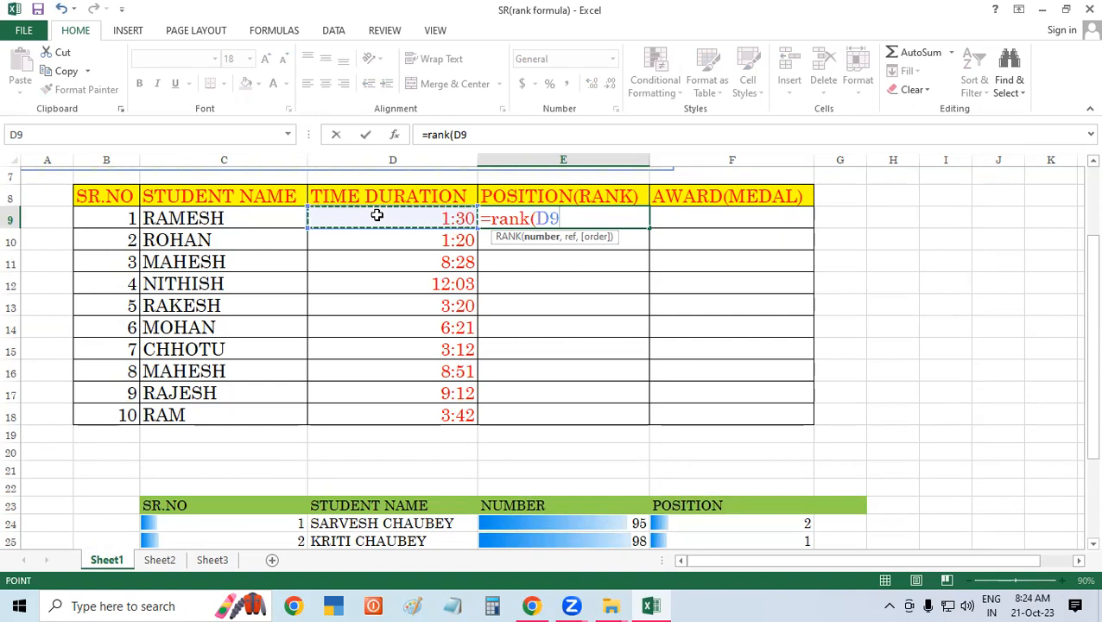
text(,)
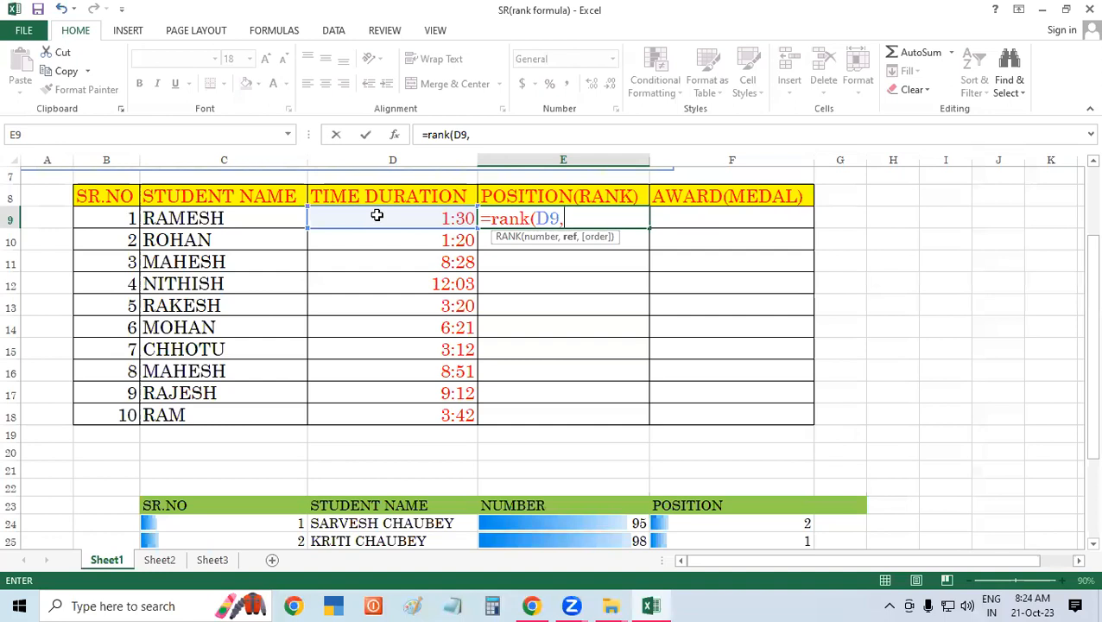
drag(376, 215, 374, 405)
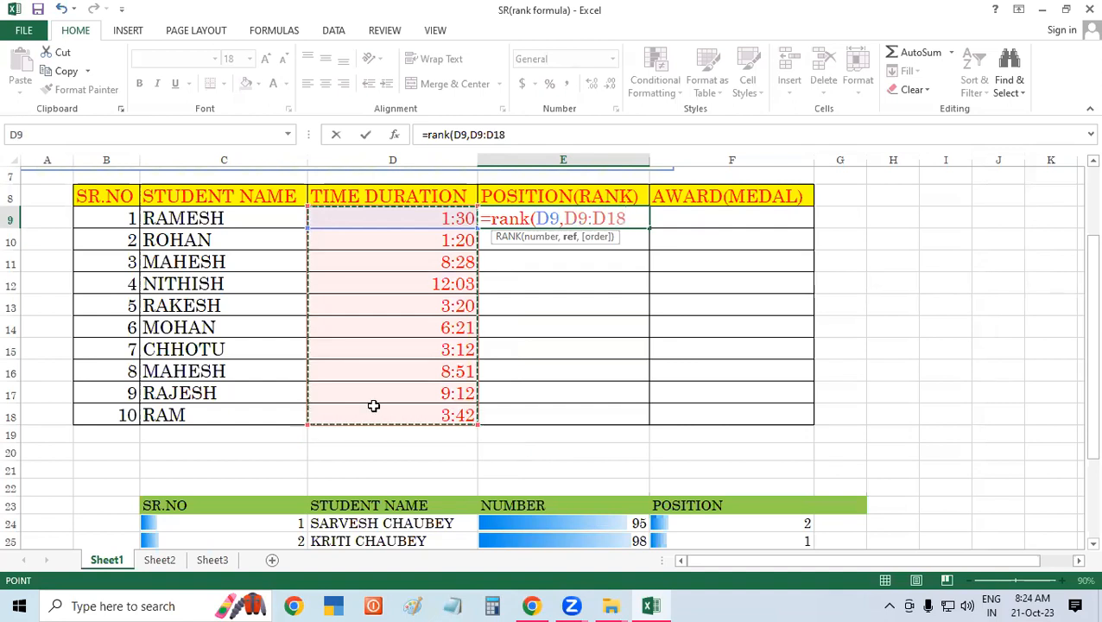
key(F4)
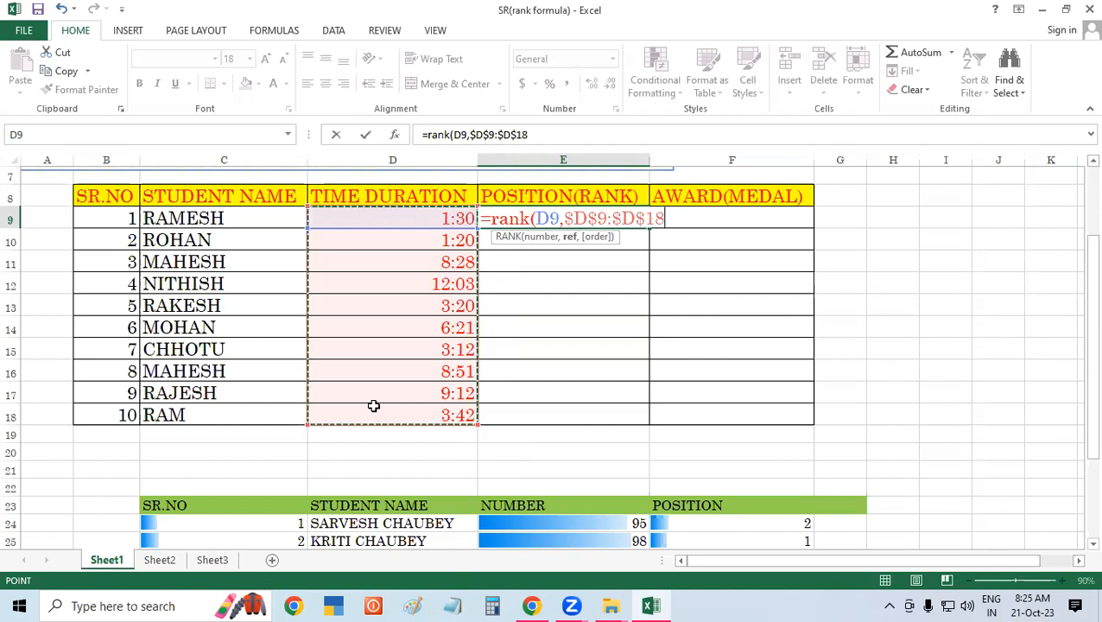
text(,)
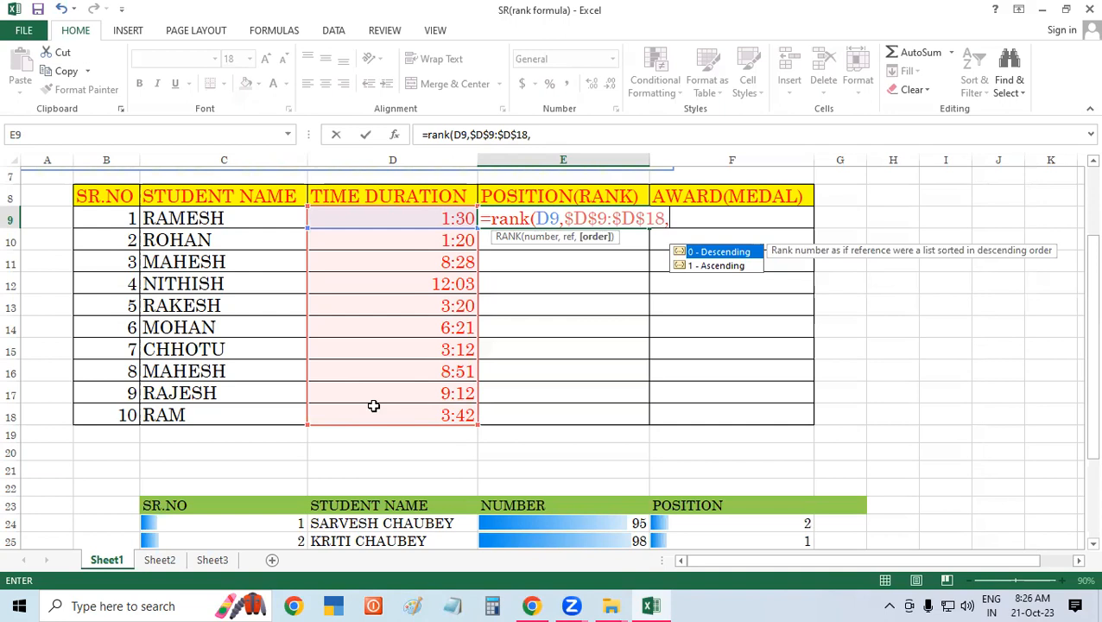
text(1))
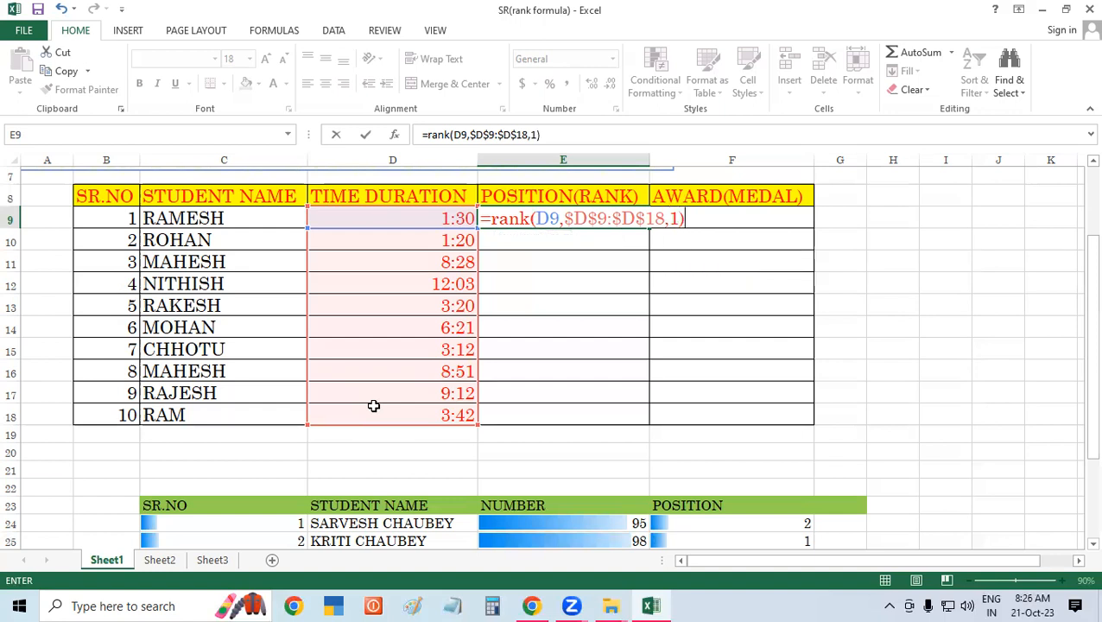
key(Return)
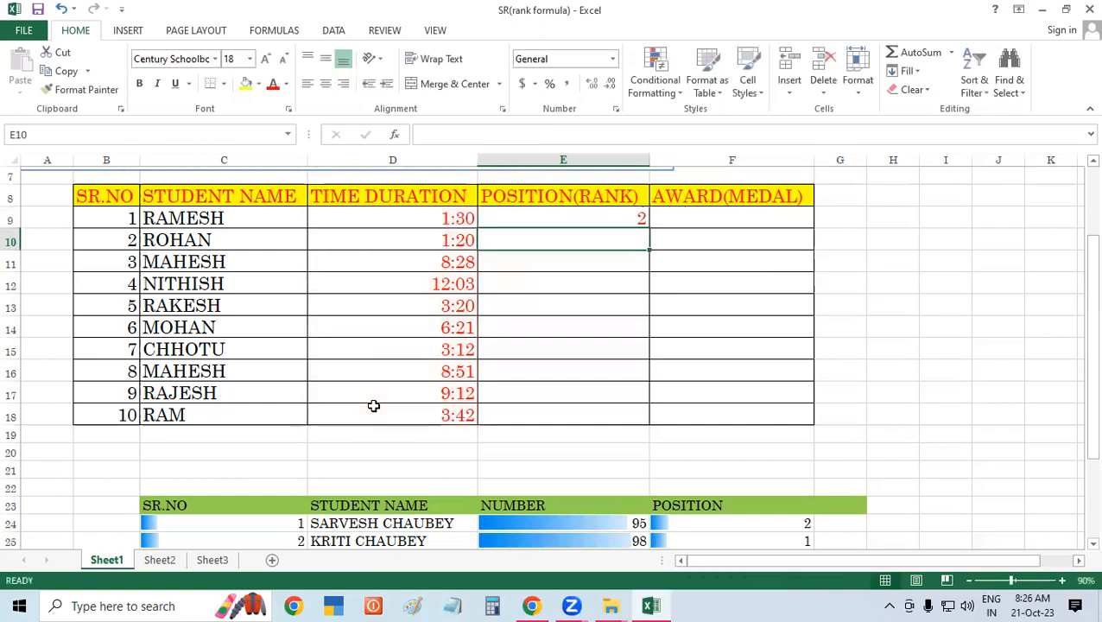
Fill the RANK formula from E9 down to E18 for the remaining students.
click(578, 222)
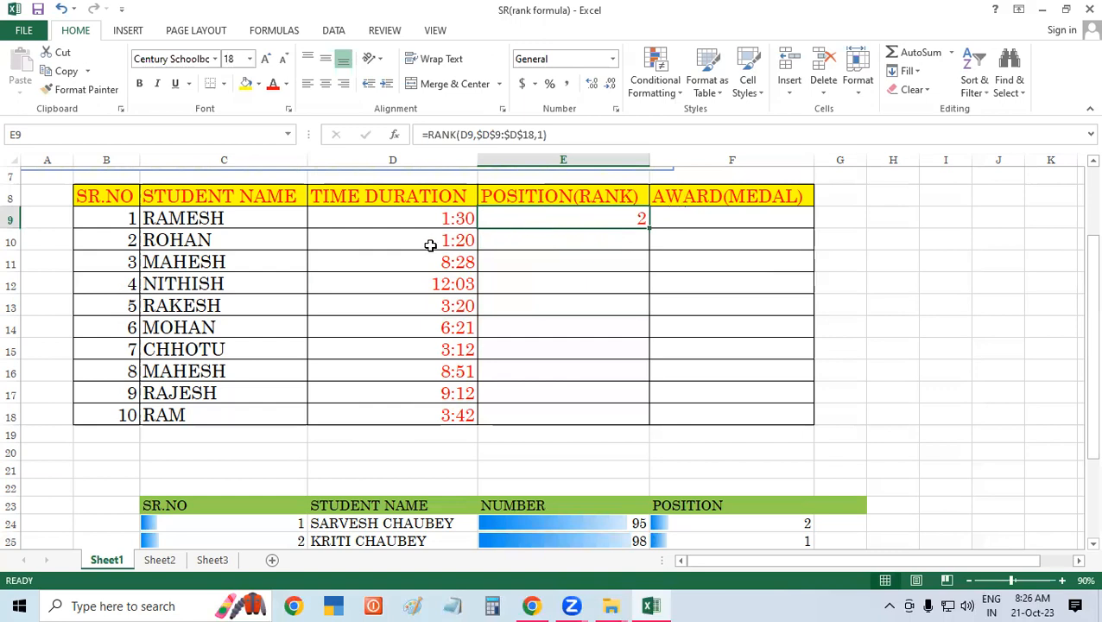
drag(647, 230, 708, 426)
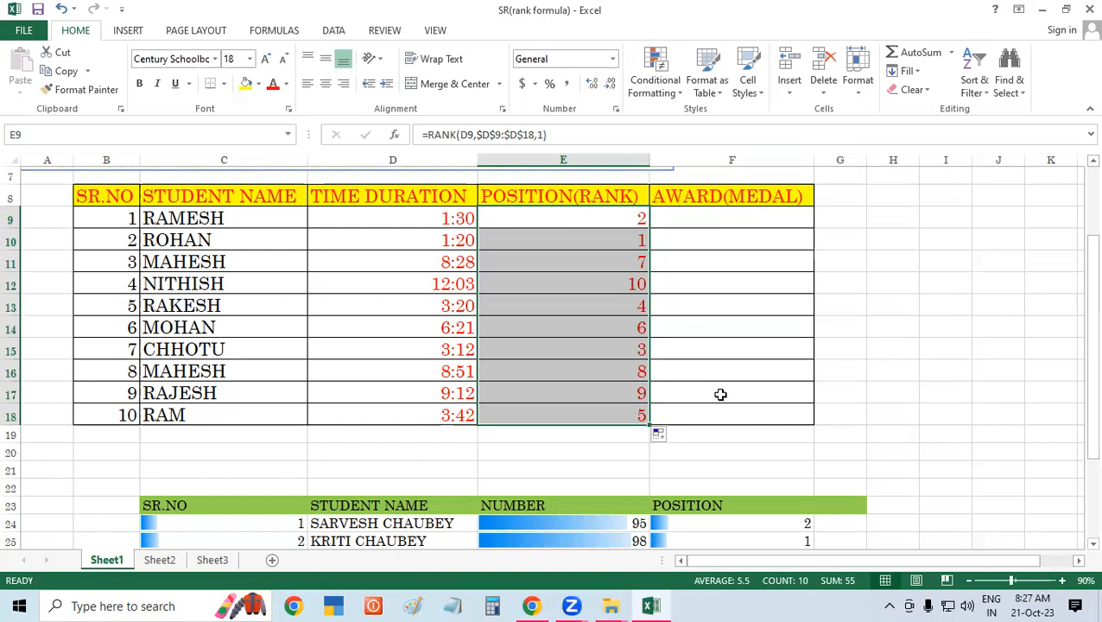
click(719, 364)
Examine the copied RANK formulas and their results in several cells of the POSITION(RANK) column.
click(605, 214)
click(739, 225)
click(592, 218)
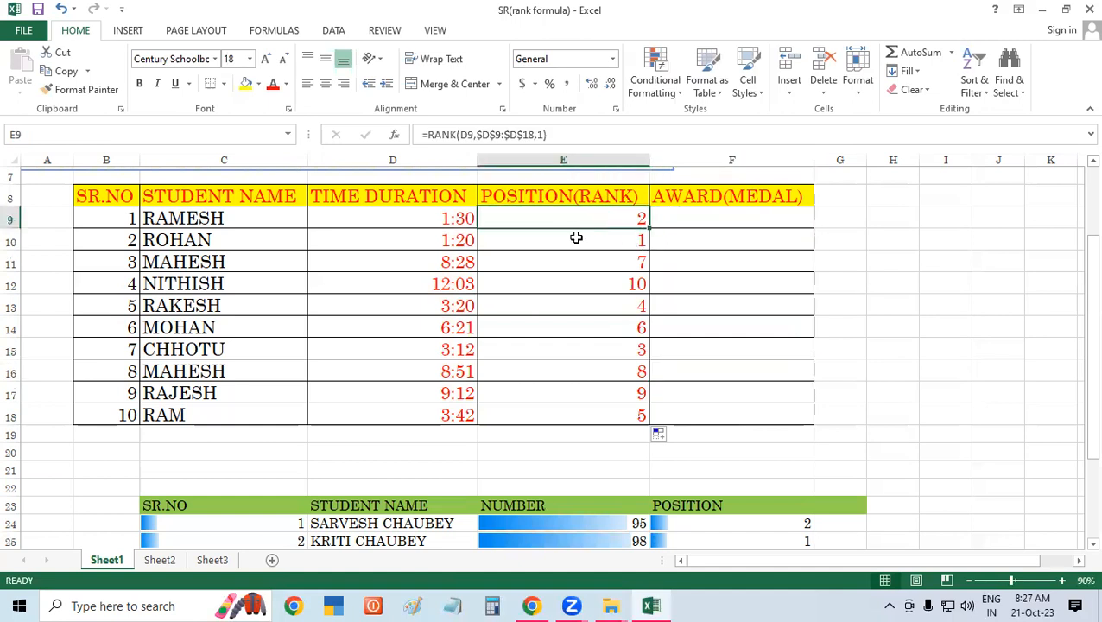
click(576, 238)
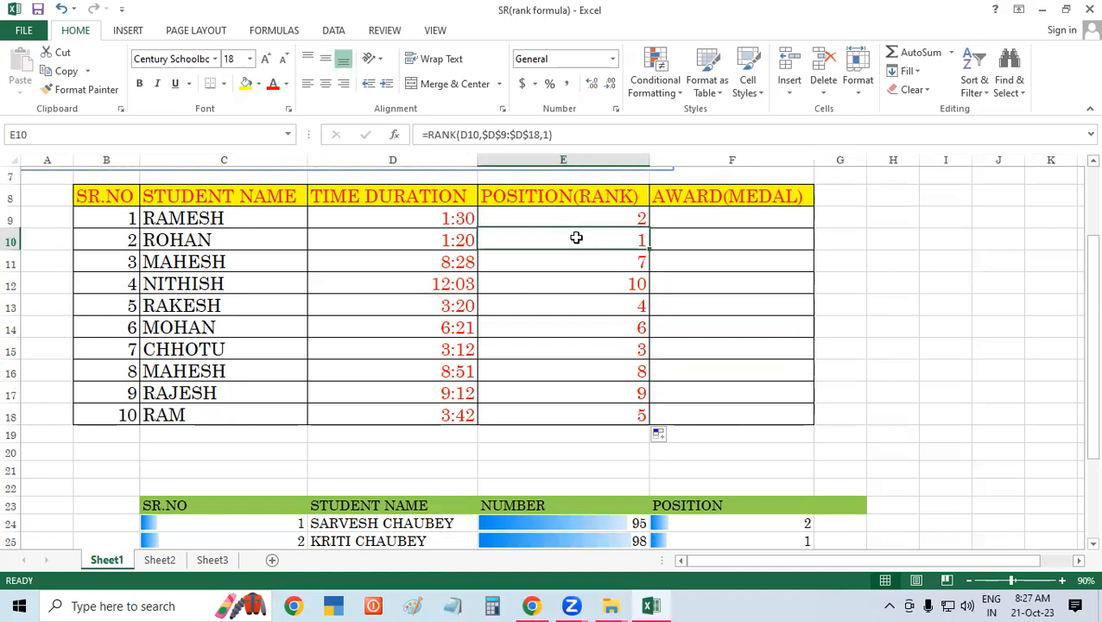
click(559, 350)
click(575, 305)
click(866, 246)
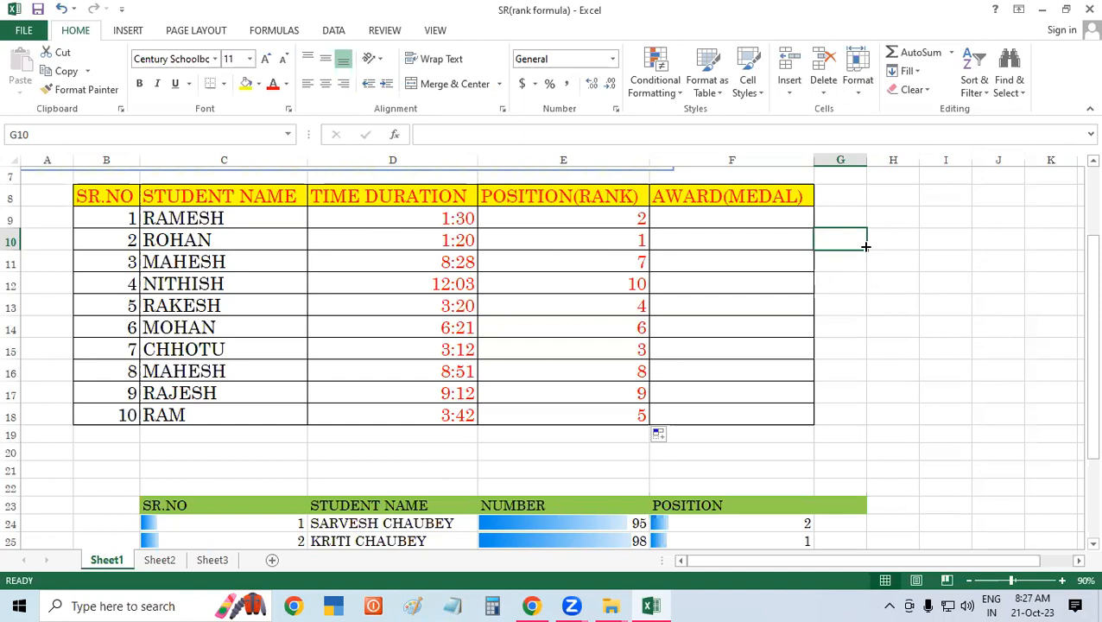
Sort the table by POSITION(RANK) in E9:E18 from smallest to largest, expanding the selection to the adjacent columns.
click(573, 212)
drag(572, 212, 595, 418)
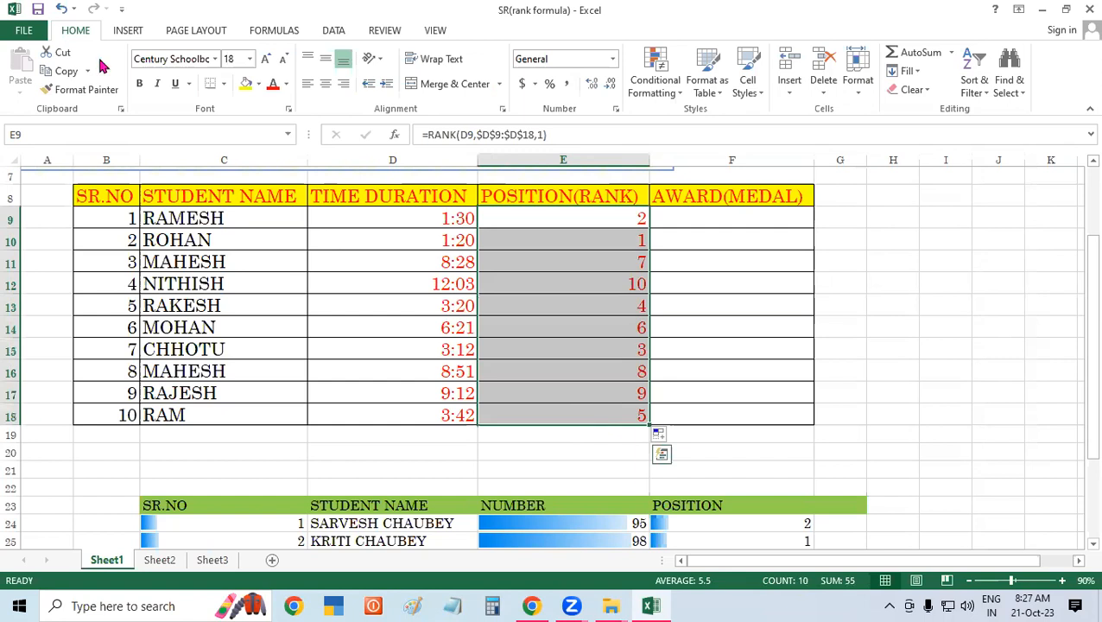
click(980, 93)
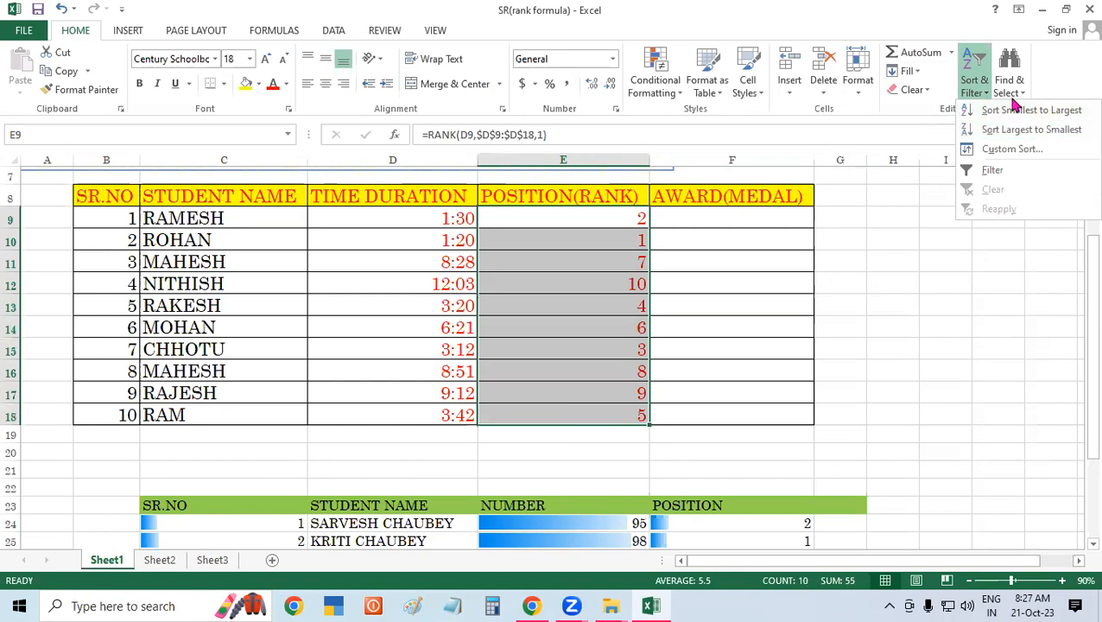
click(1005, 117)
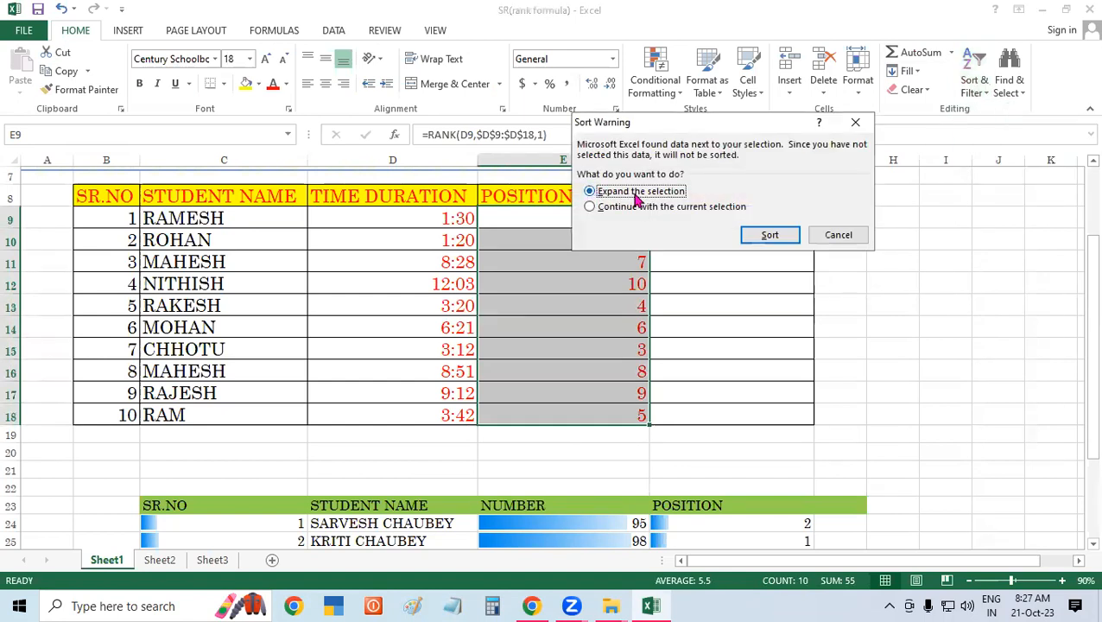
click(773, 234)
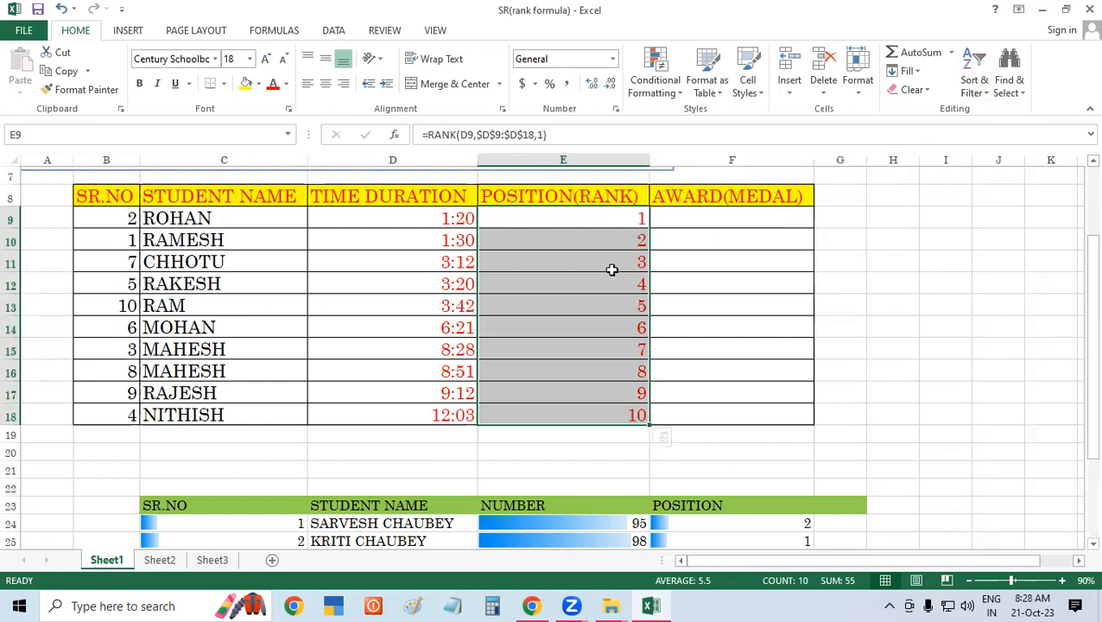
click(745, 362)
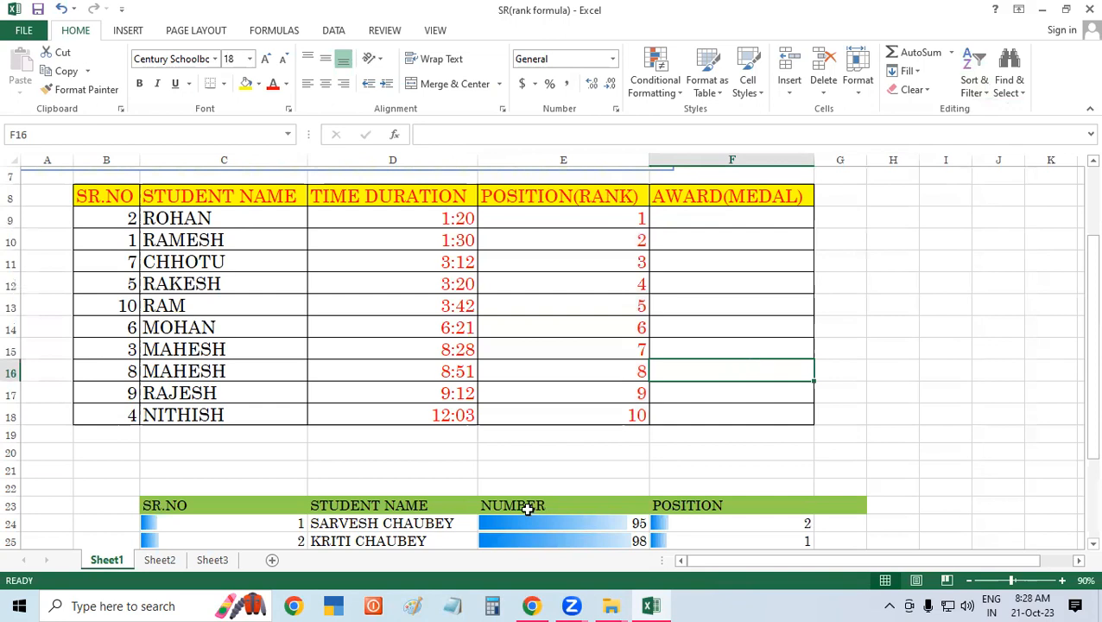
Renumber the SR.NO column by entering 1 in B9 and 2 in B10, and fill the series down to B18.
click(106, 220)
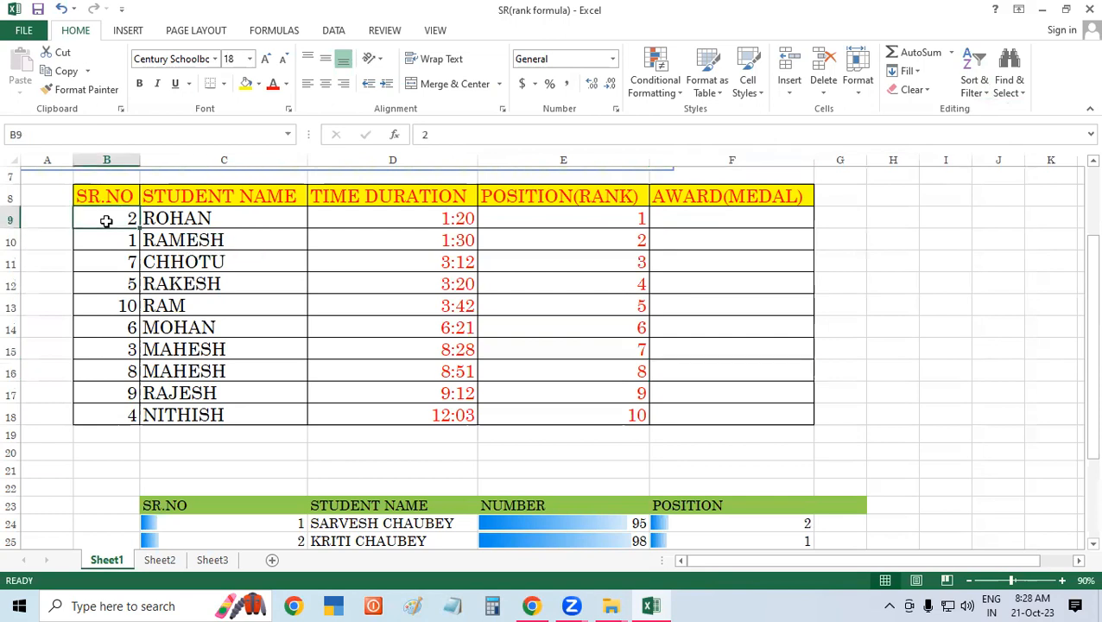
text(1)
key(Return)
text(2)
key(Return)
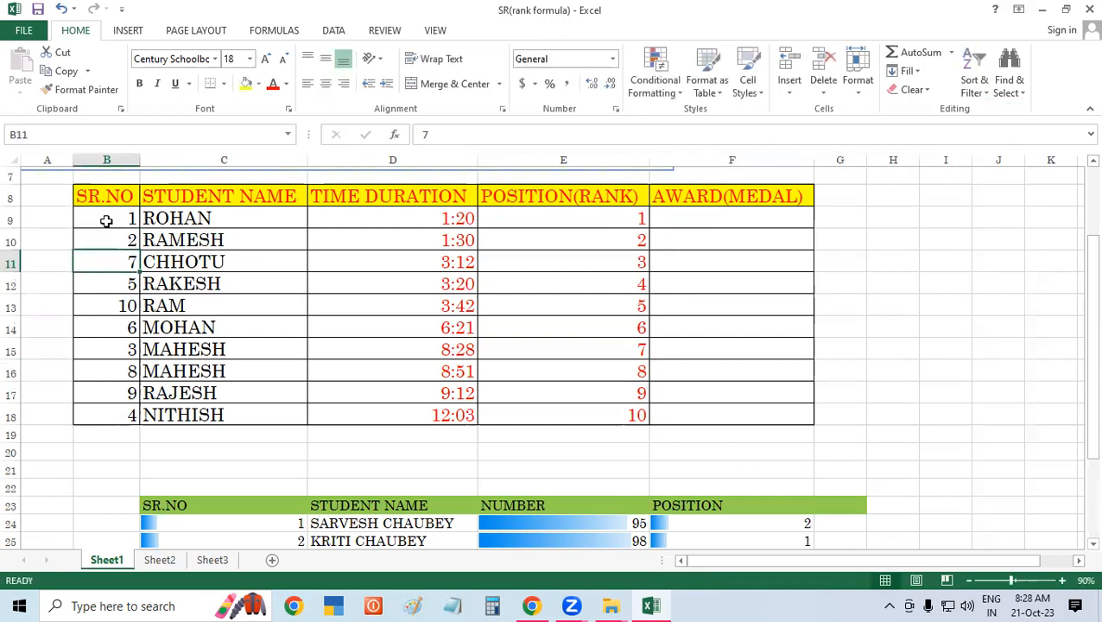
drag(106, 220, 155, 423)
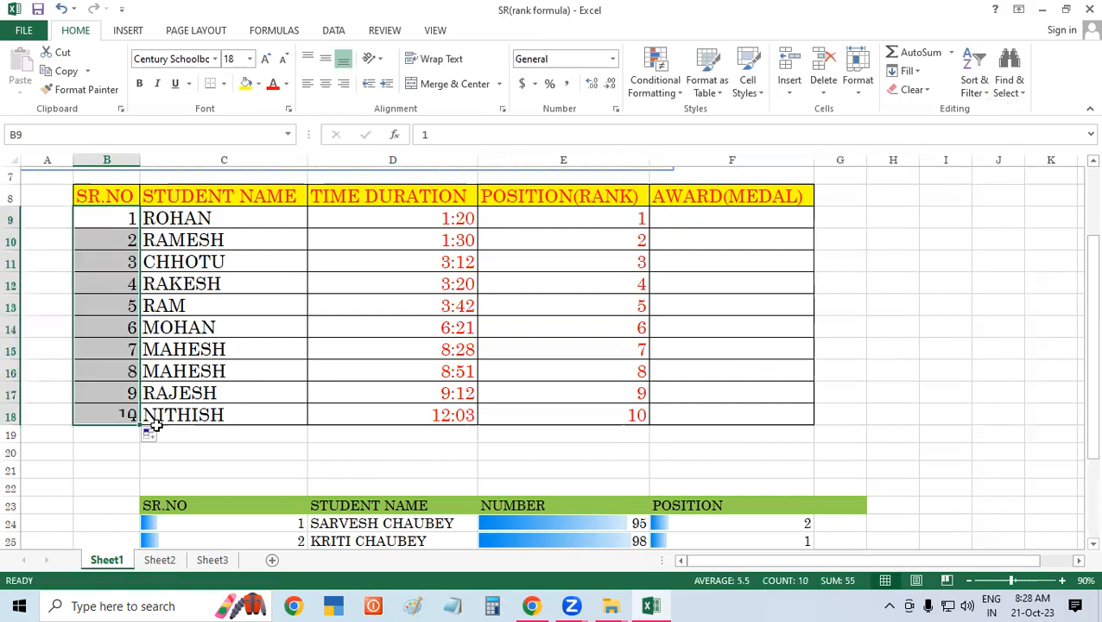
click(344, 452)
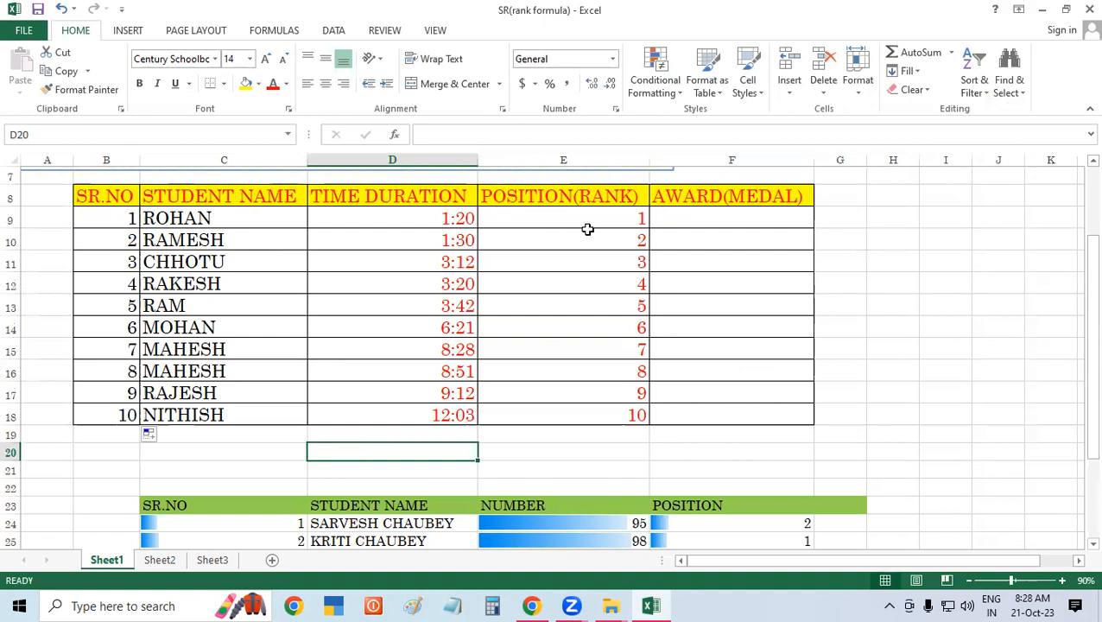
Compare the first two positions in the sorted table with the corresponding student names.
click(615, 216)
click(188, 242)
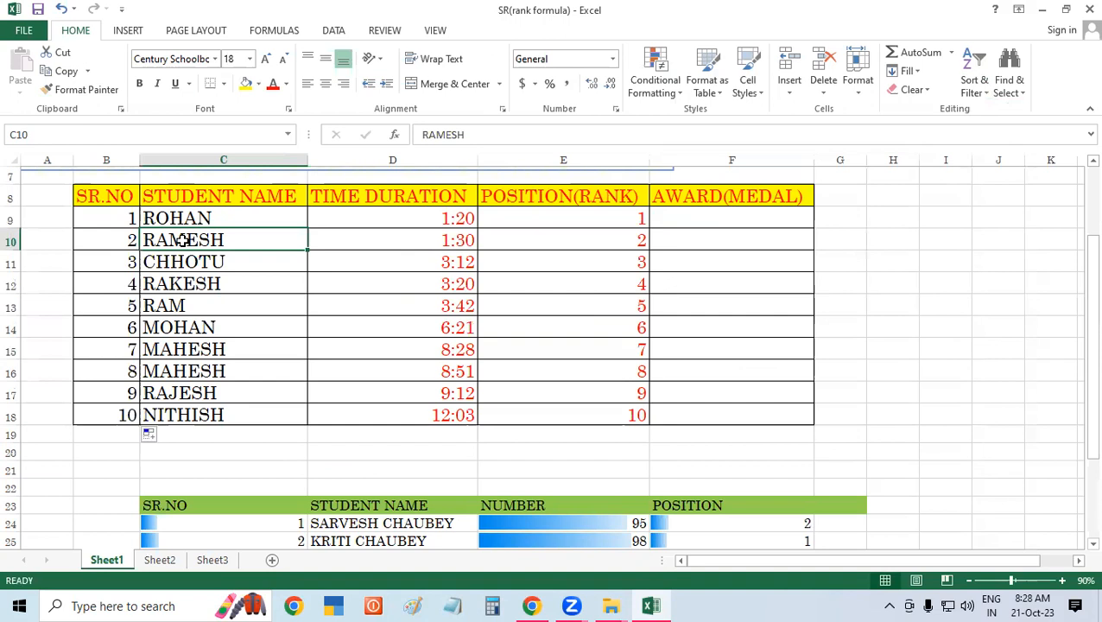
click(635, 212)
click(233, 221)
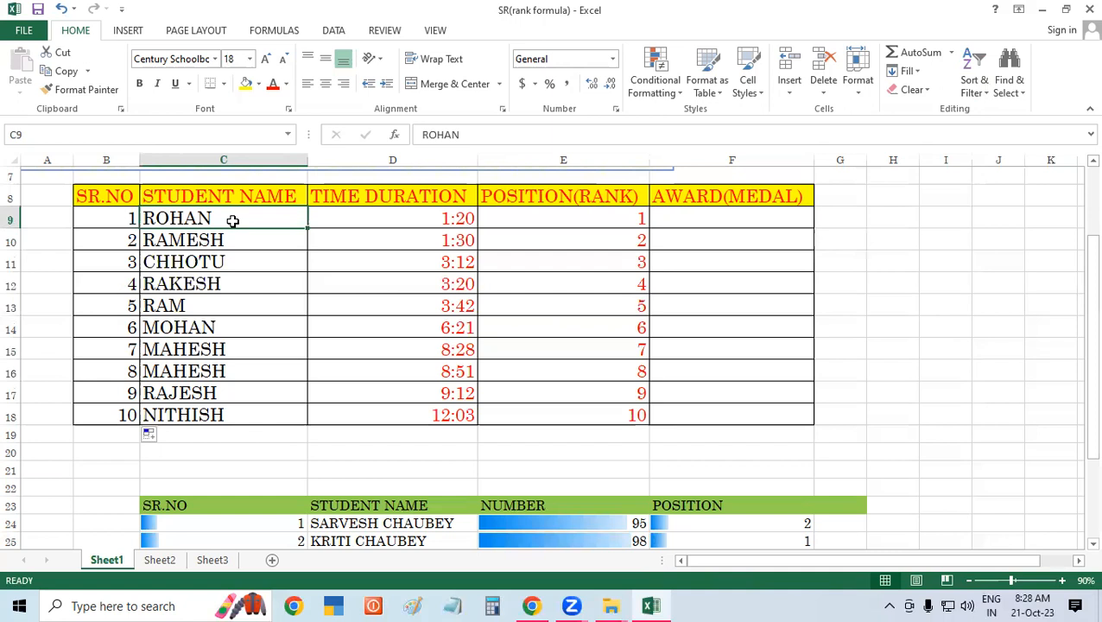
click(164, 240)
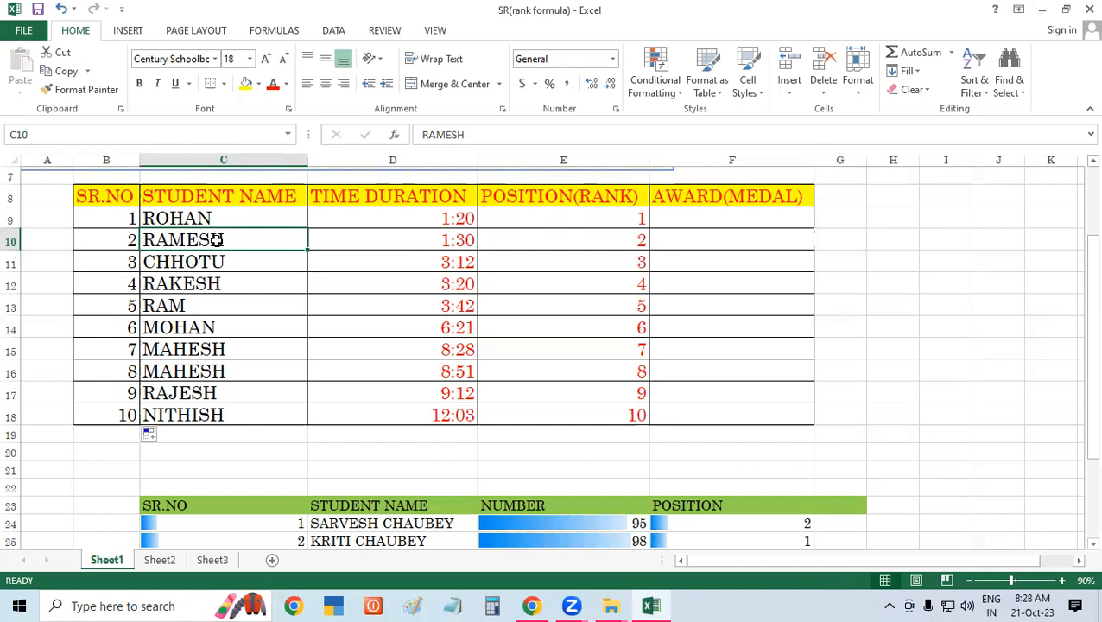
click(611, 219)
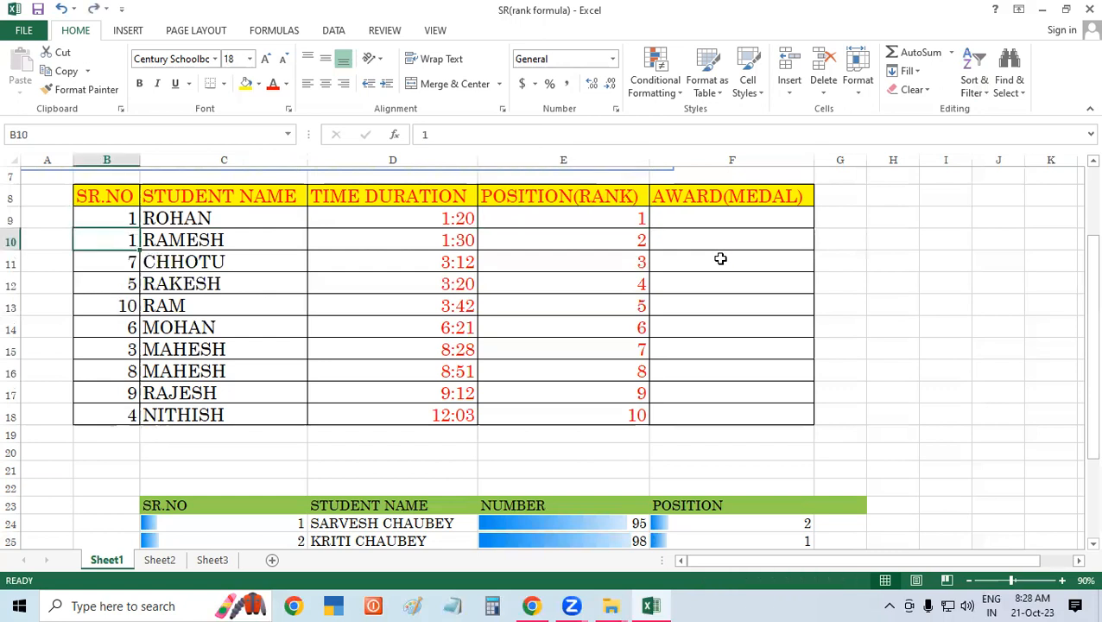
Sort the student table by POSITION(RANK) in E9:E18 from smallest to largest, expanding the selection to the adjacent columns.
click(721, 259)
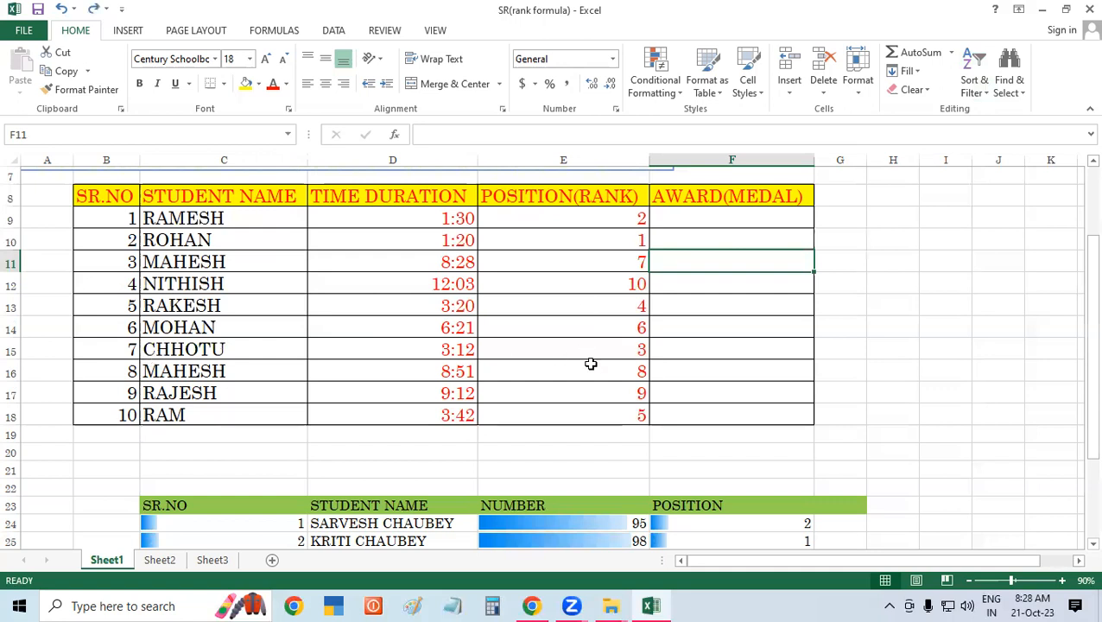
drag(577, 220, 584, 416)
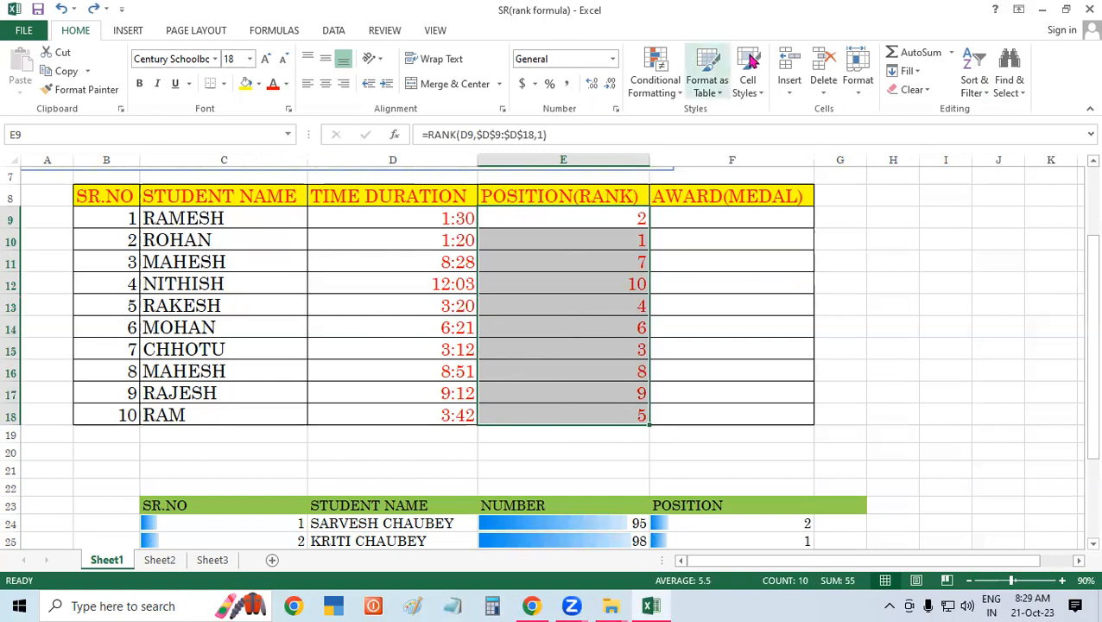
click(974, 82)
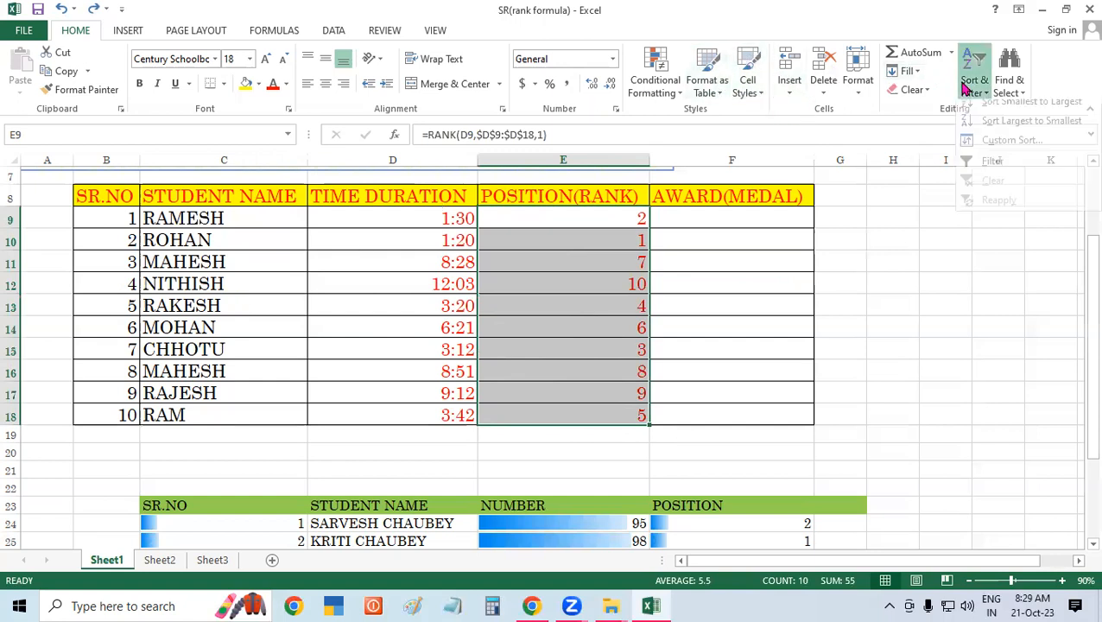
click(993, 110)
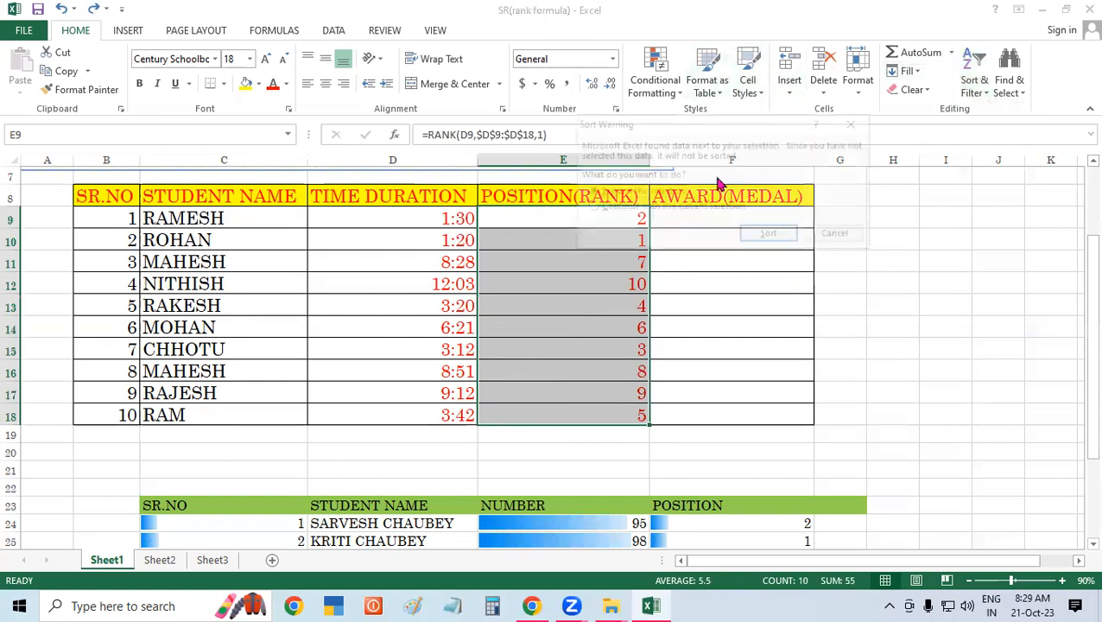
click(780, 233)
click(773, 260)
Compare the first three positions in the POSITION(RANK) column with the student names in the same rows.
click(575, 221)
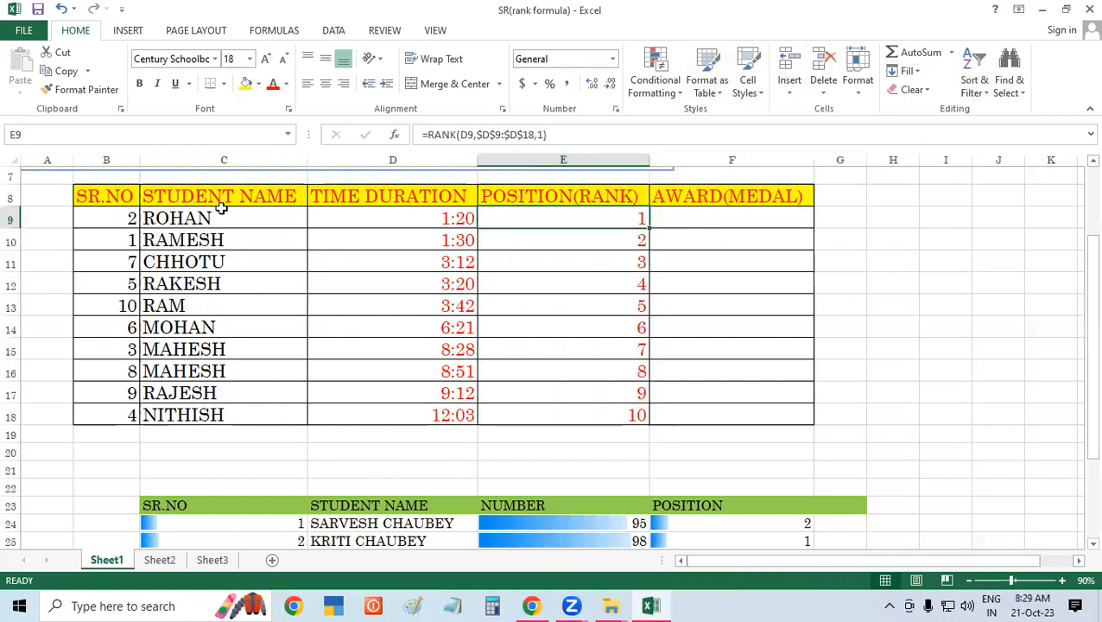
click(223, 212)
click(606, 240)
click(251, 242)
click(543, 265)
click(239, 266)
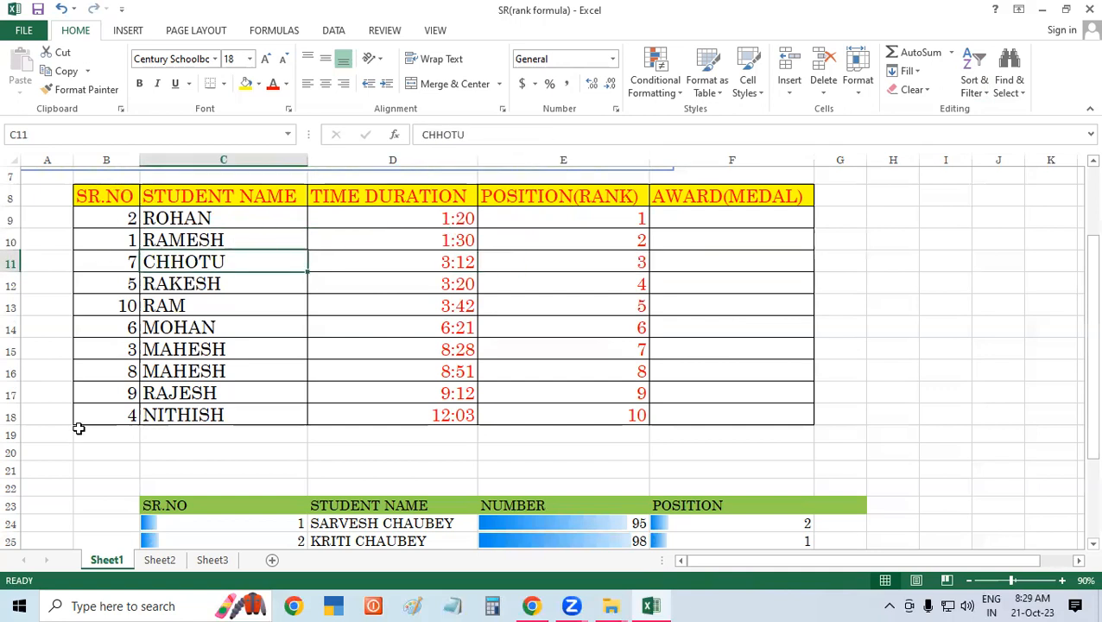
Renumber the SR.NO column by entering 1 in B9 and 2 in B10, and extend the series down to B18.
drag(87, 219, 103, 419)
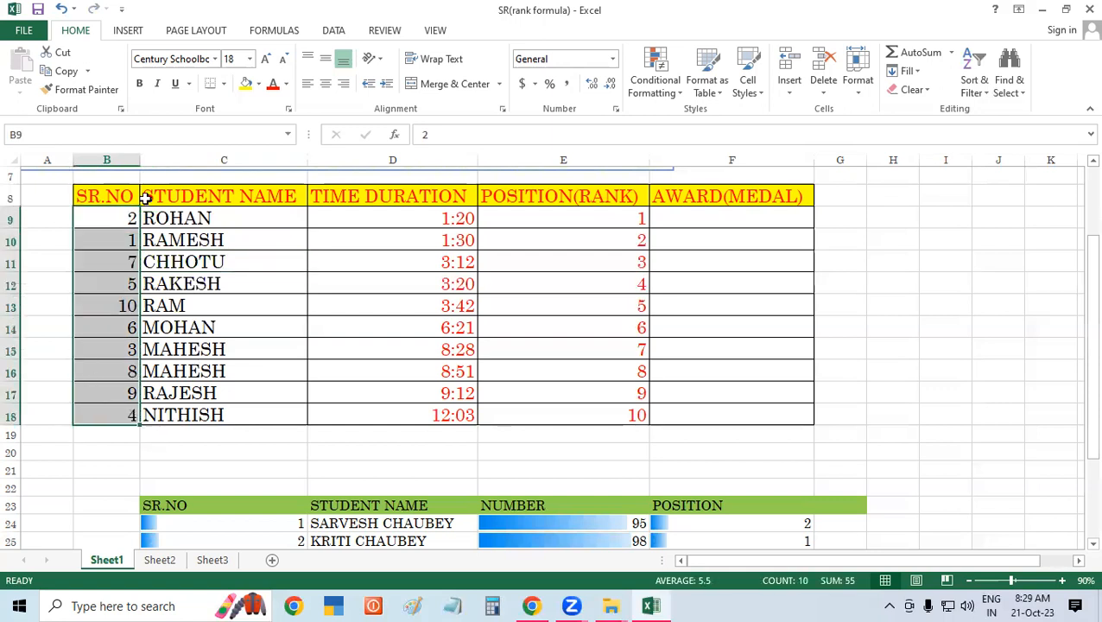
click(113, 216)
text(1)
key(Return)
text(2)
key(Return)
drag(112, 216, 149, 423)
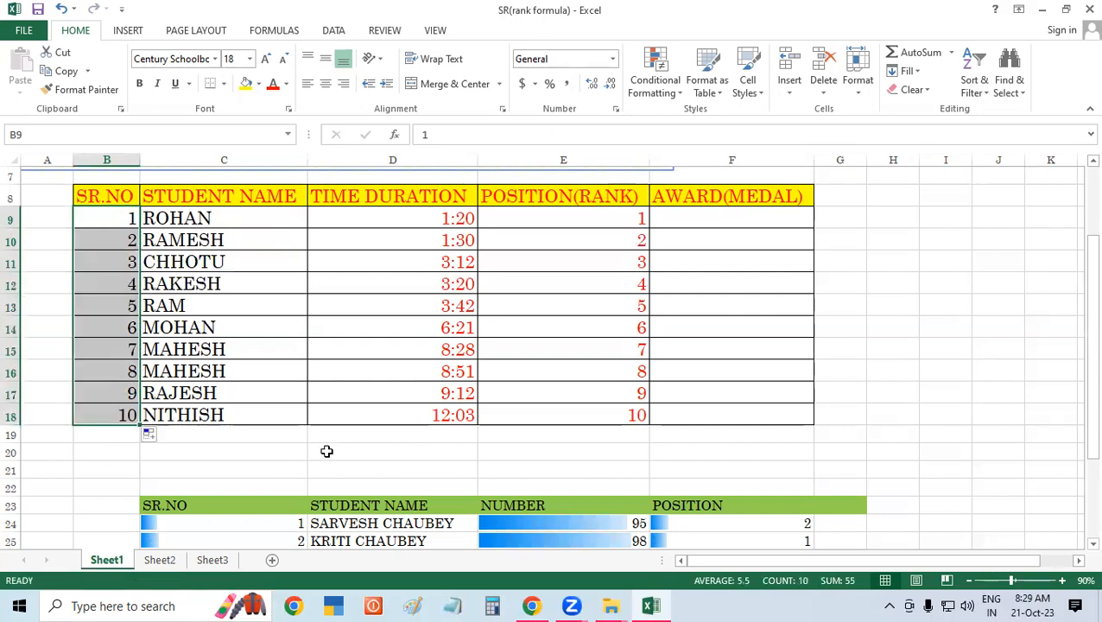
click(333, 452)
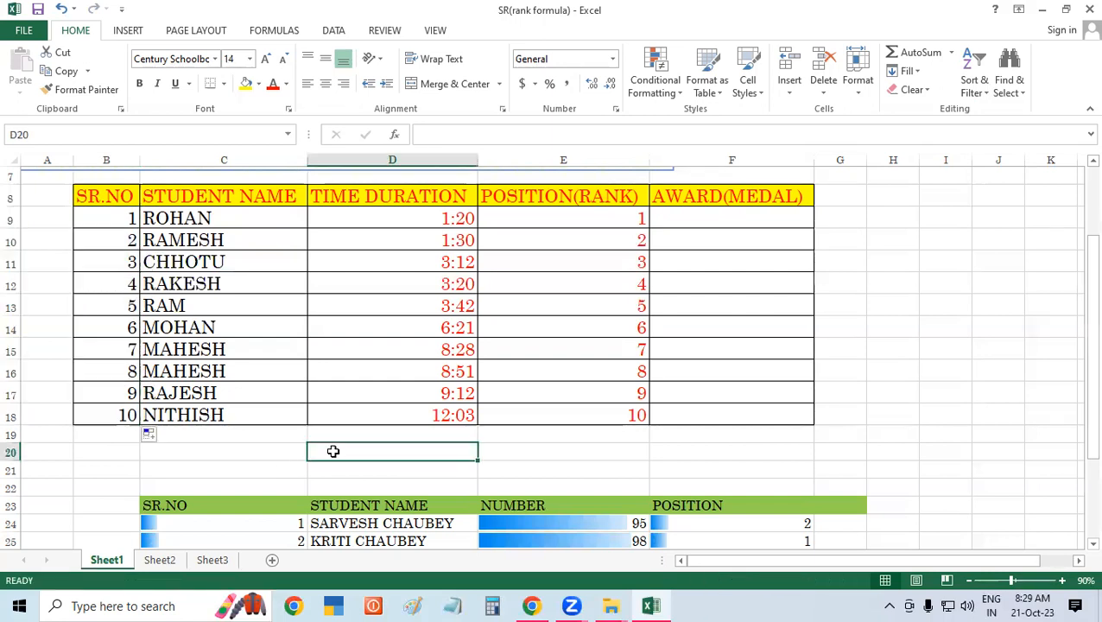